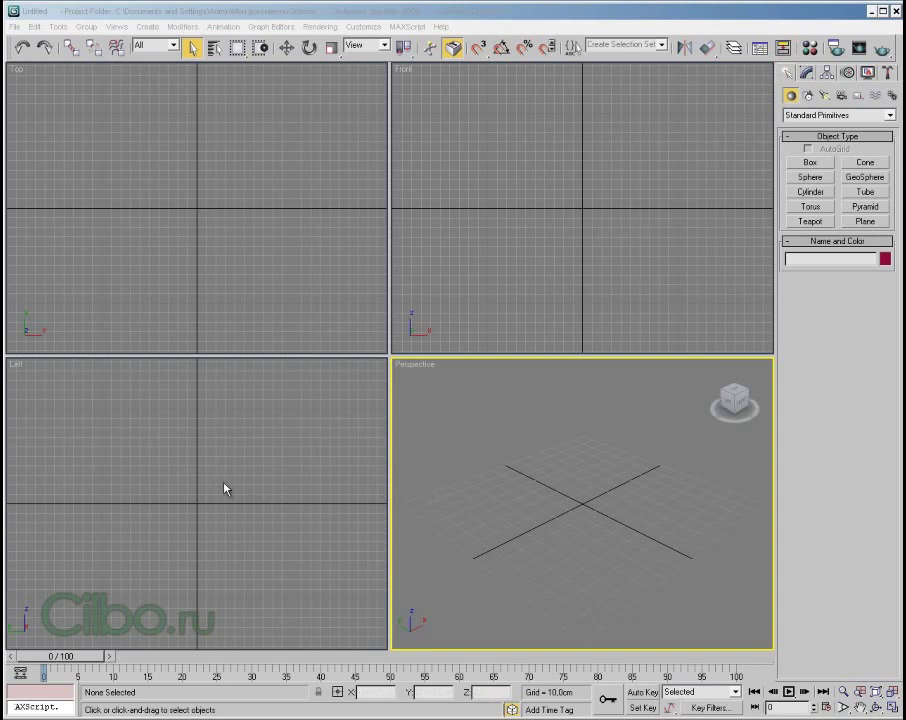
Make the Front viewport active and open the Edit menu to browse its commands.
{"action": "left_click", "coordinate": [433, 162]}
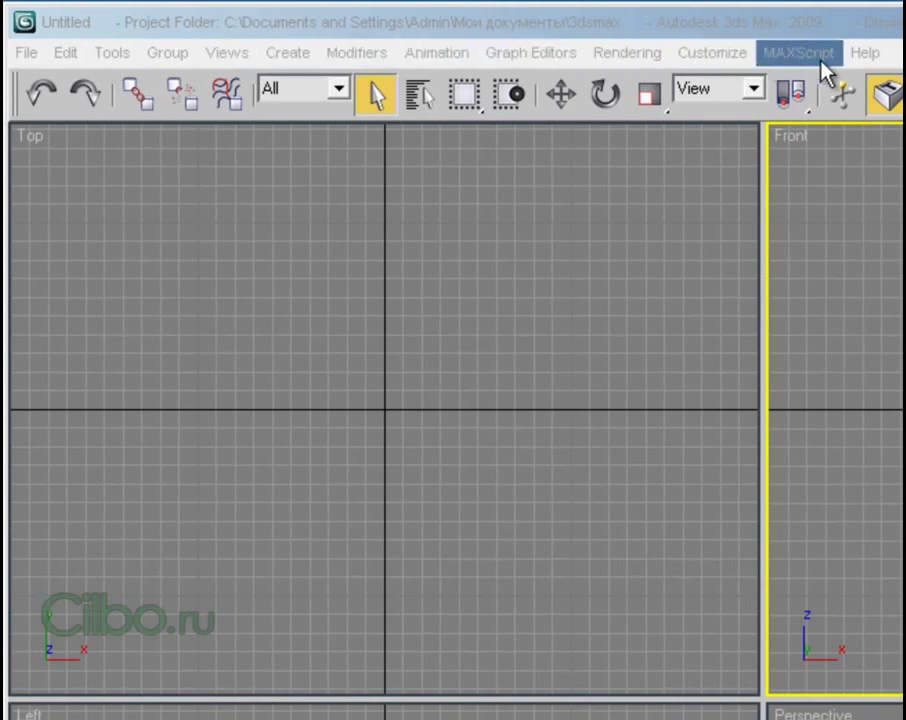
{"action": "left_click", "coordinate": [70, 52]}
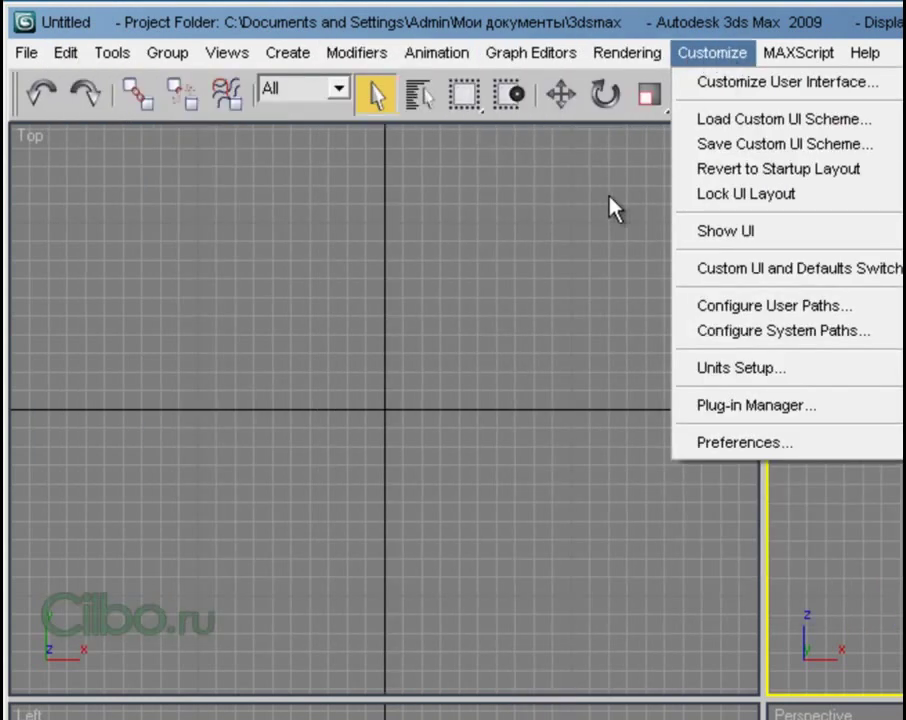
Close the open menu and make the Top viewport active.
{"action": "left_click", "coordinate": [615, 198]}
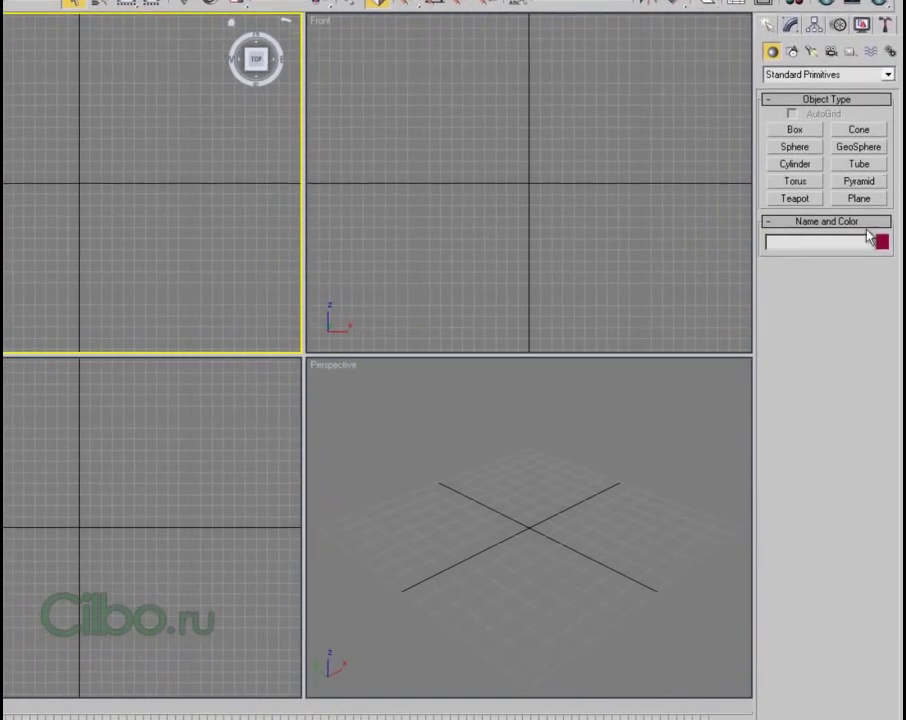
{"action": "left_click_drag", "start_coordinate": [755, 279], "coordinate": [696, 287]}
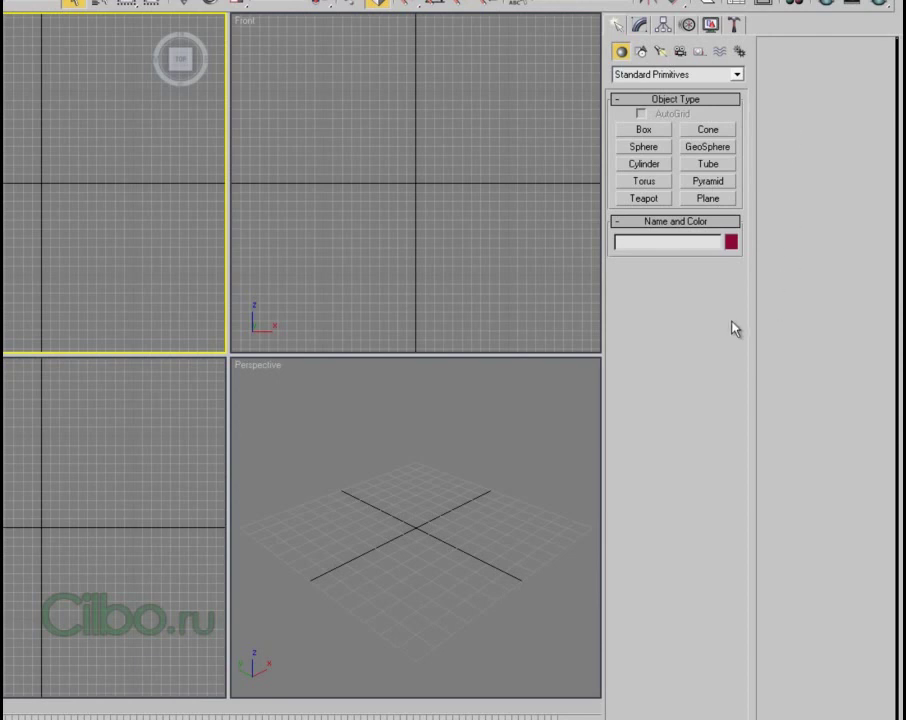
{"action": "left_click_drag", "start_coordinate": [605, 303], "coordinate": [765, 303]}
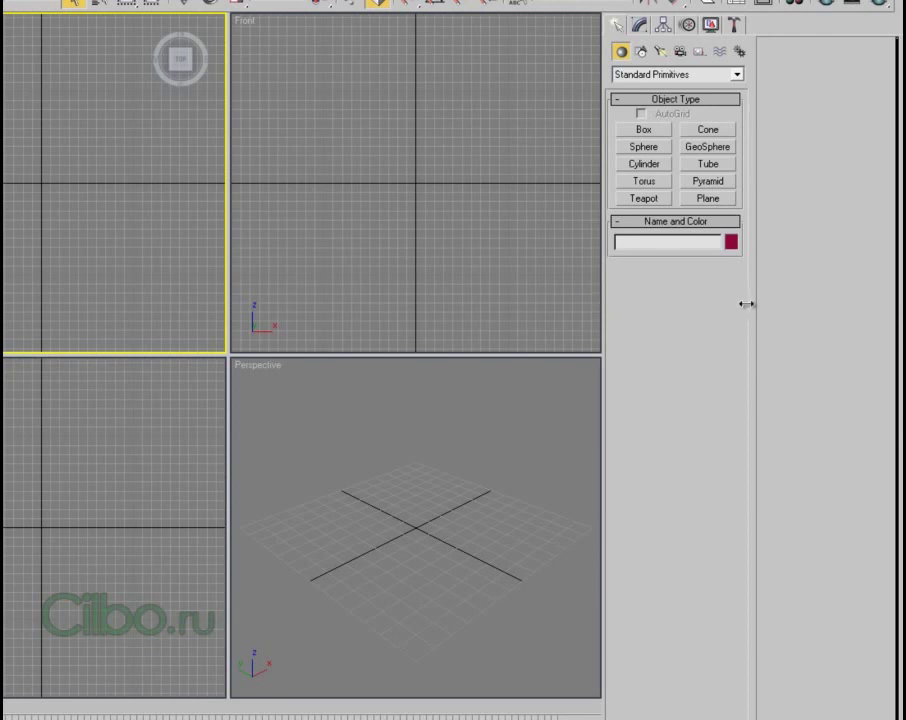